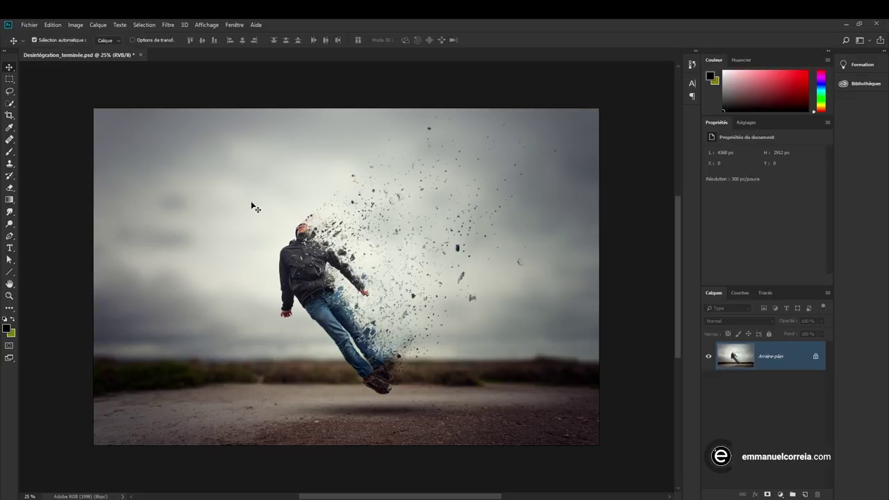
- Open Image > Taille de l'image for the 4368 × 2912 px, 300 ppi photo
click(75, 25)
click(115, 98)
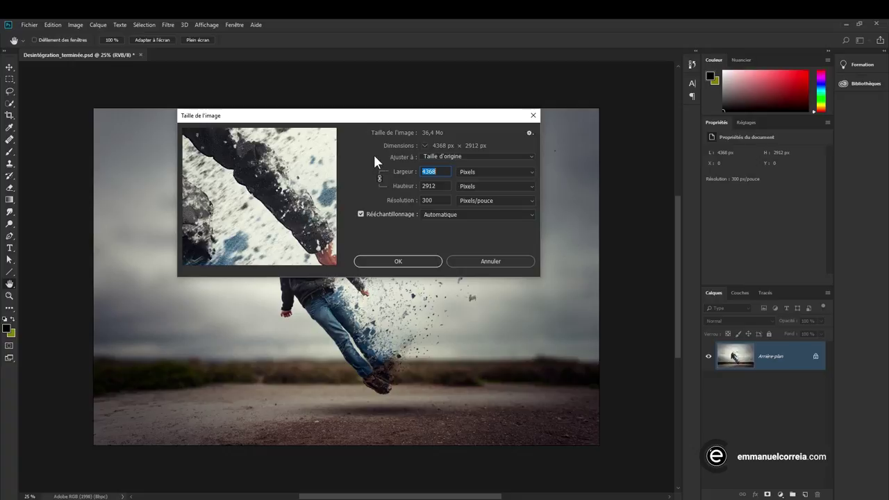
mouse_move(259, 196)
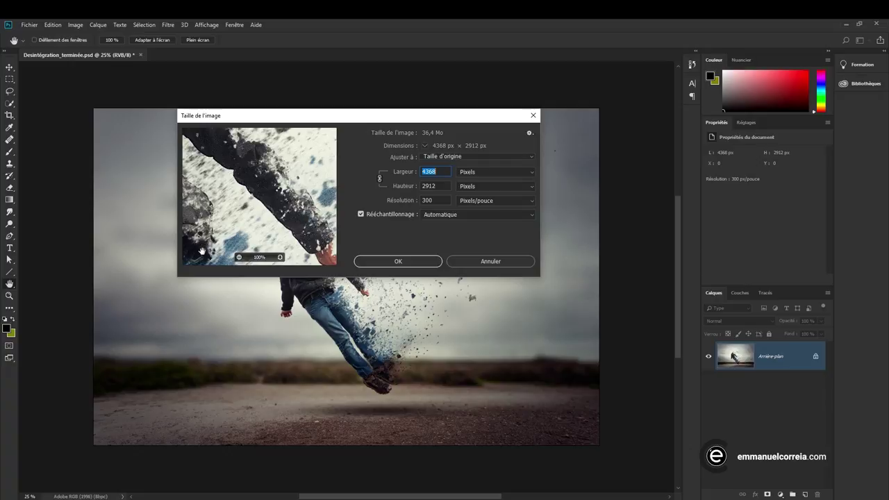
- Widen and heighten the Image Size dialog and zoom its preview out from 100%
drag(177, 231, 119, 231)
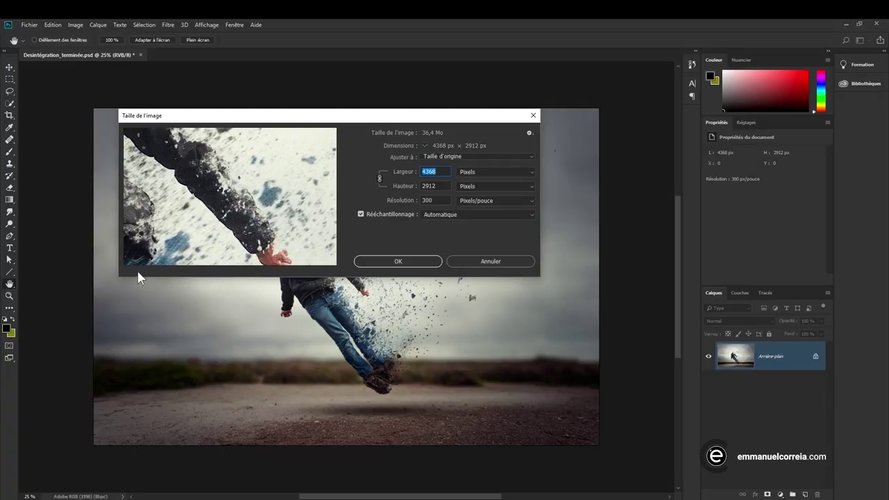
drag(117, 275, 98, 275)
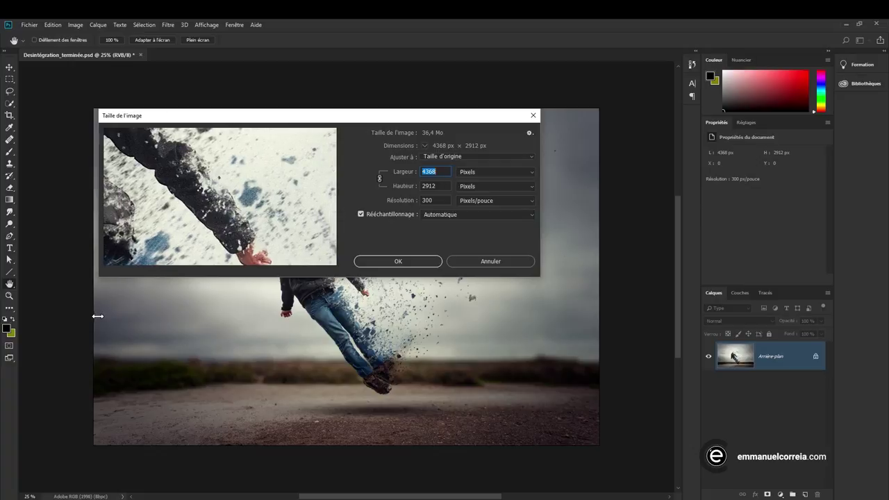
drag(537, 277, 642, 417)
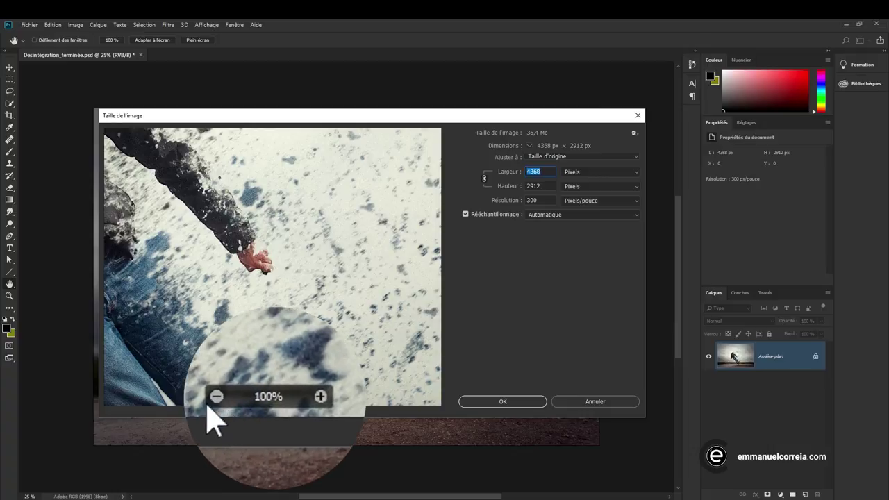
click(213, 402)
click(249, 397)
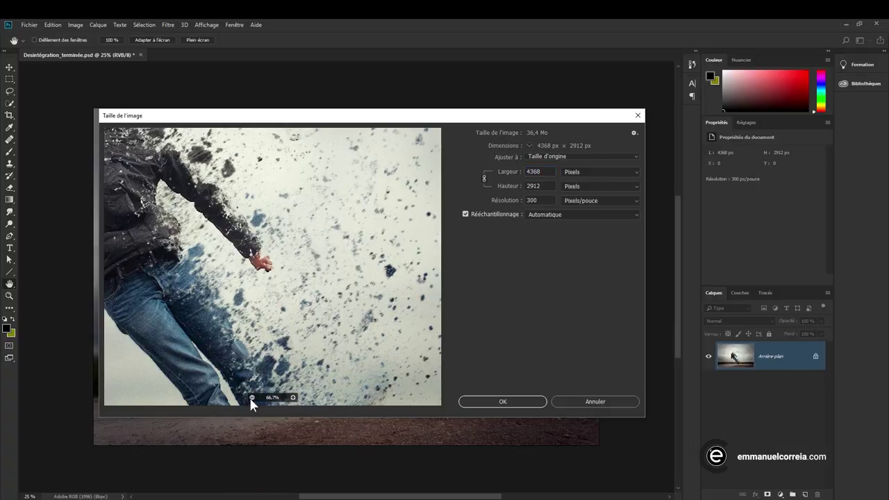
click(250, 398)
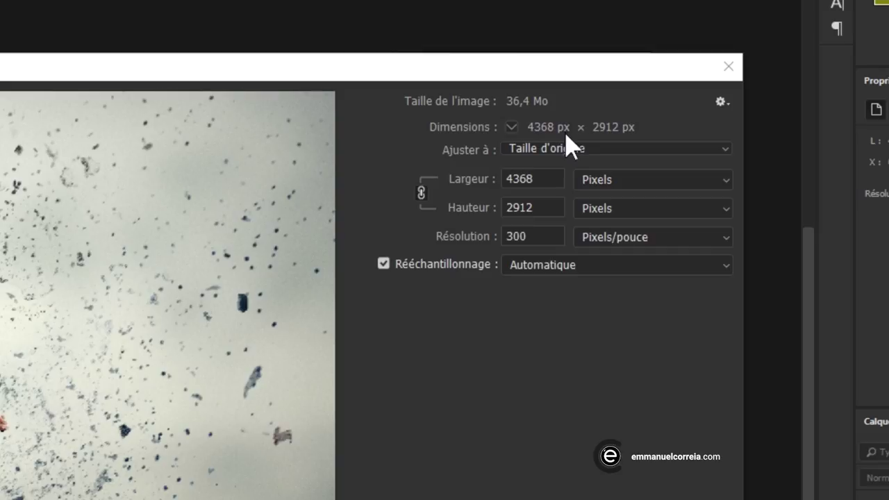
- Check the Dimensions unit list unchanged, then show the Ajuster à preset sizes
click(512, 128)
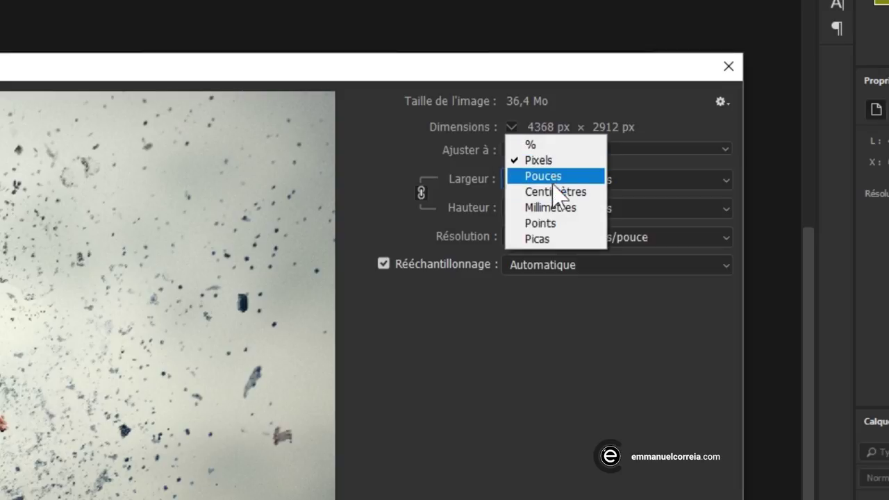
click(453, 166)
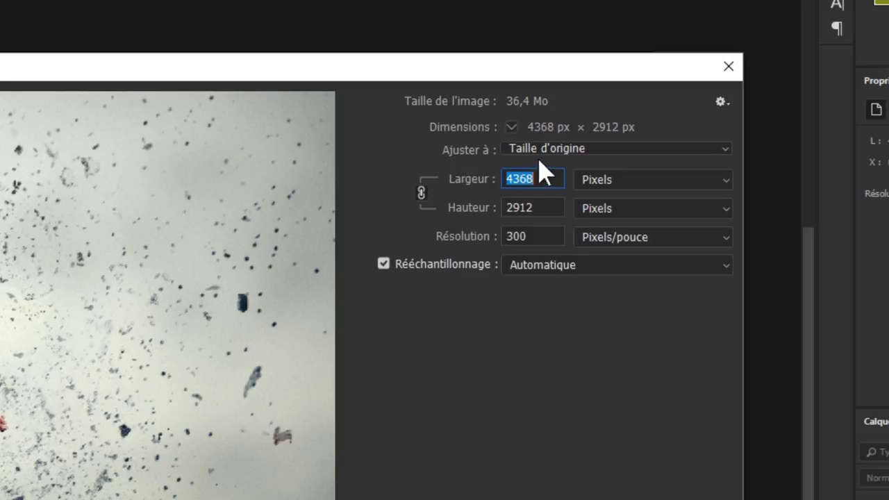
click(735, 149)
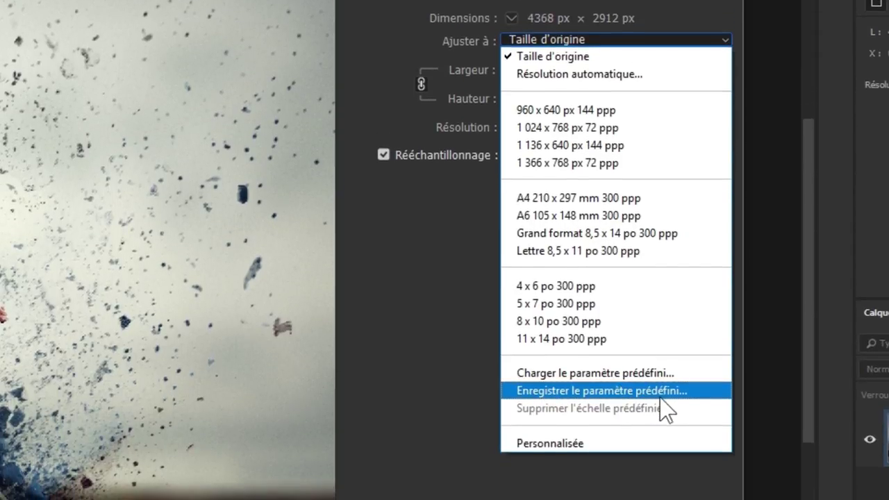
click(602, 80)
drag(566, 145, 555, 253)
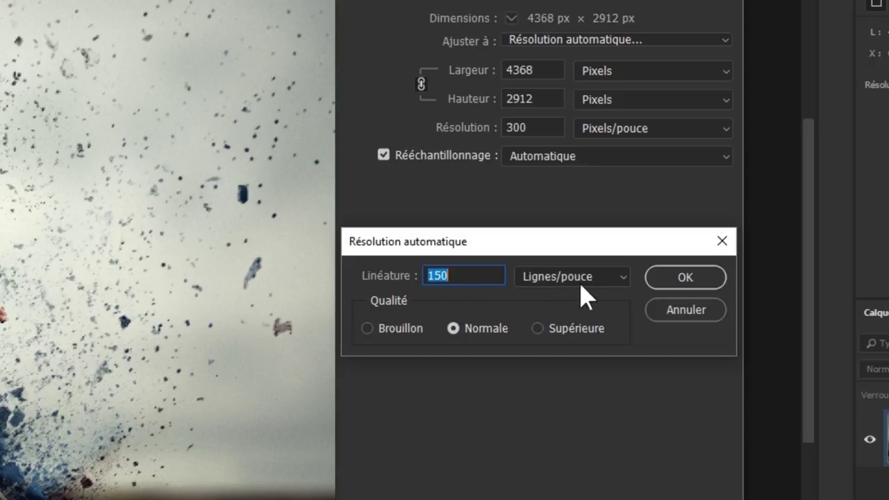
click(623, 278)
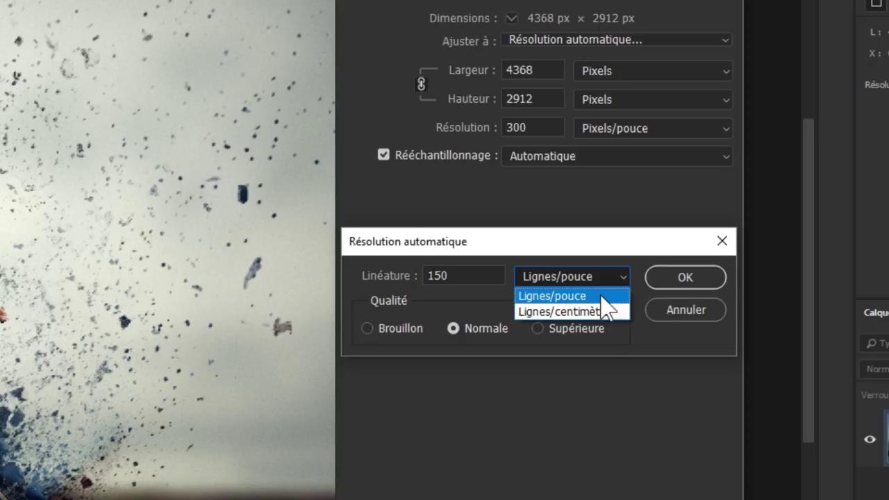
click(599, 295)
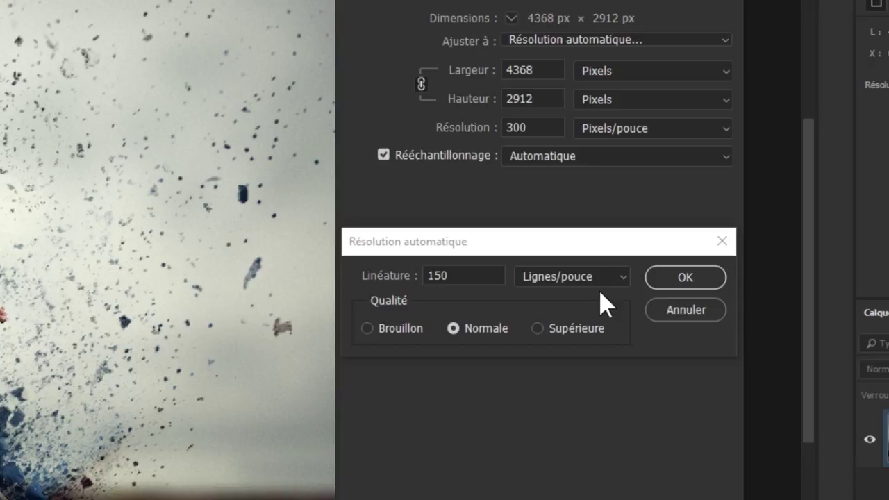
click(652, 314)
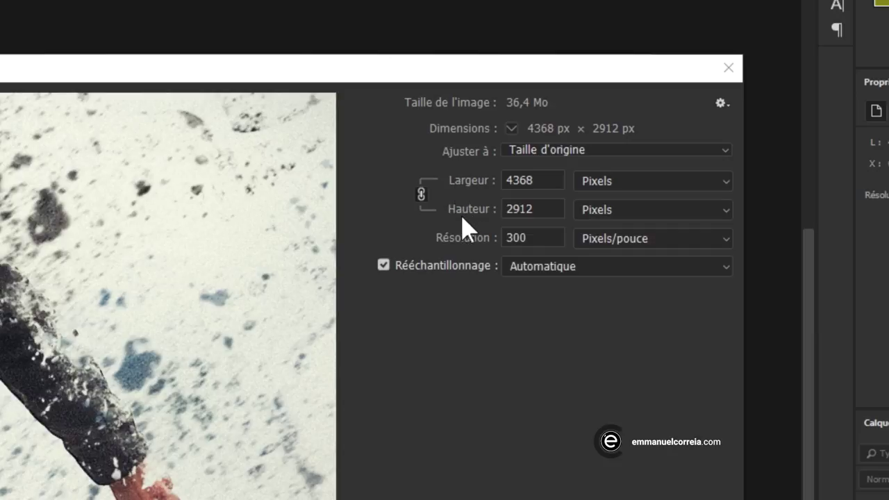
- Toggle the width–height link off and back on, then show the Largeur units list
click(422, 208)
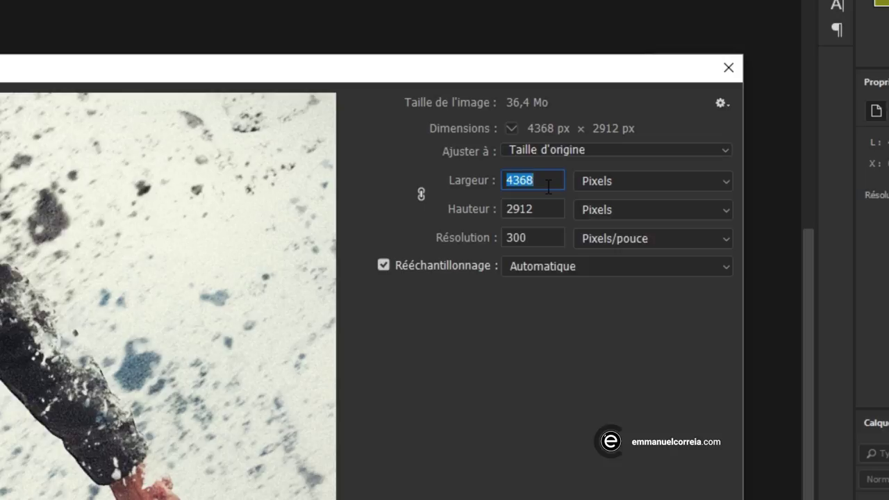
click(421, 194)
click(421, 195)
click(429, 207)
click(726, 182)
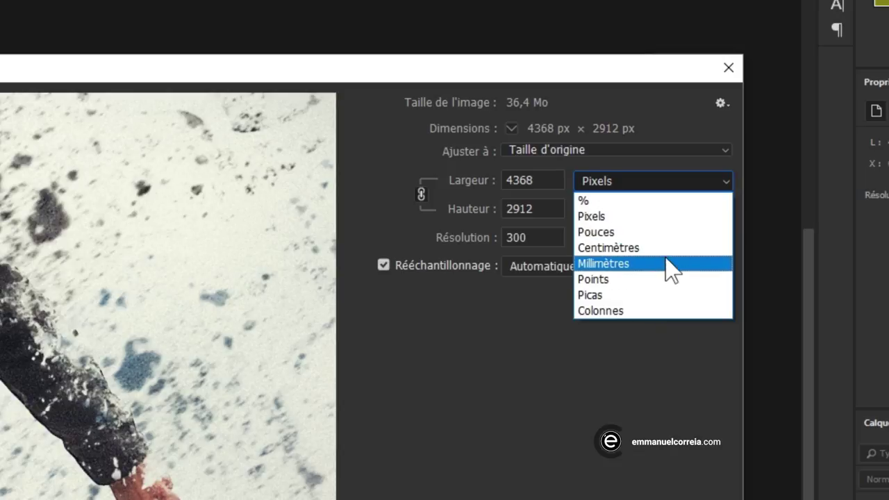
click(434, 269)
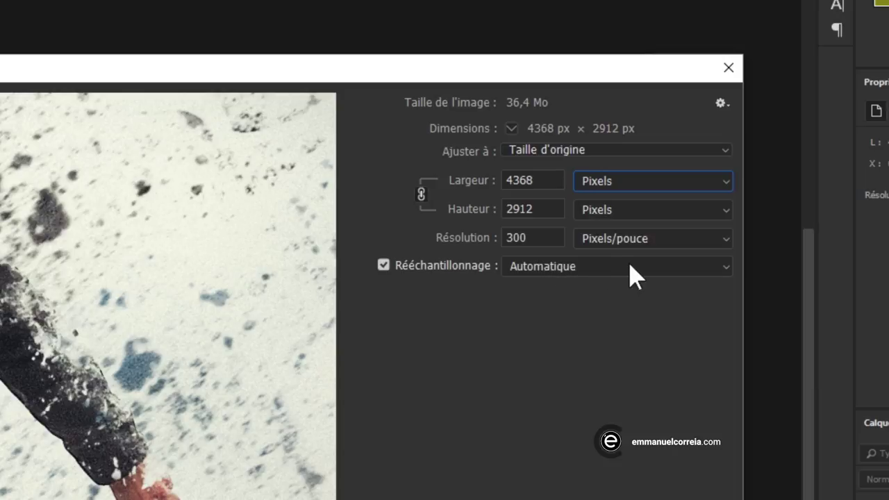
click(718, 239)
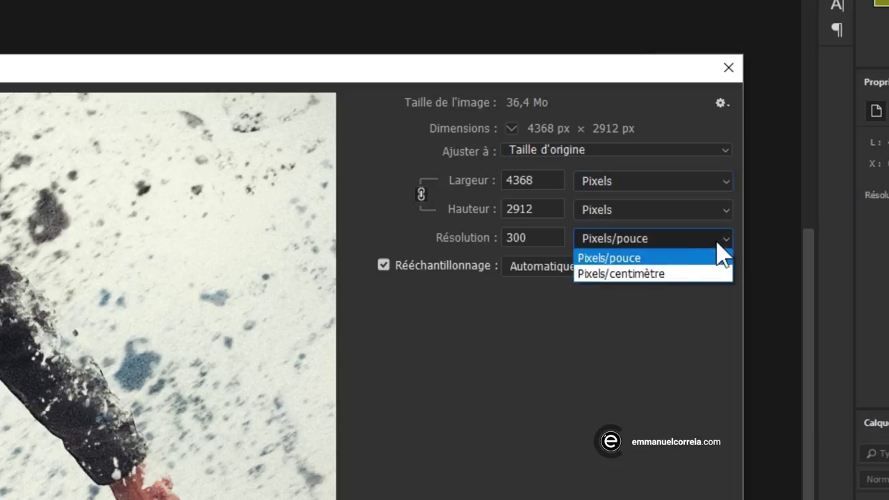
click(674, 252)
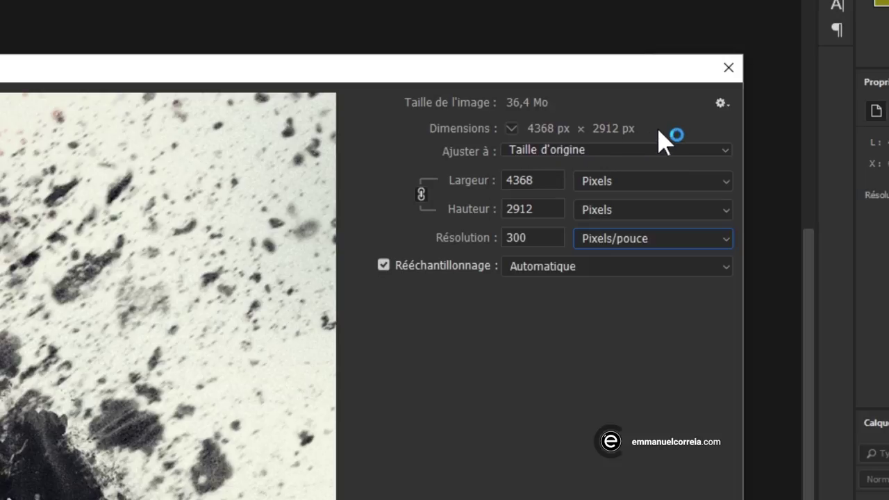
- Switch the width unit to Centimètres and set Largeur to 30 cm (3543 × 2362 px)
click(650, 184)
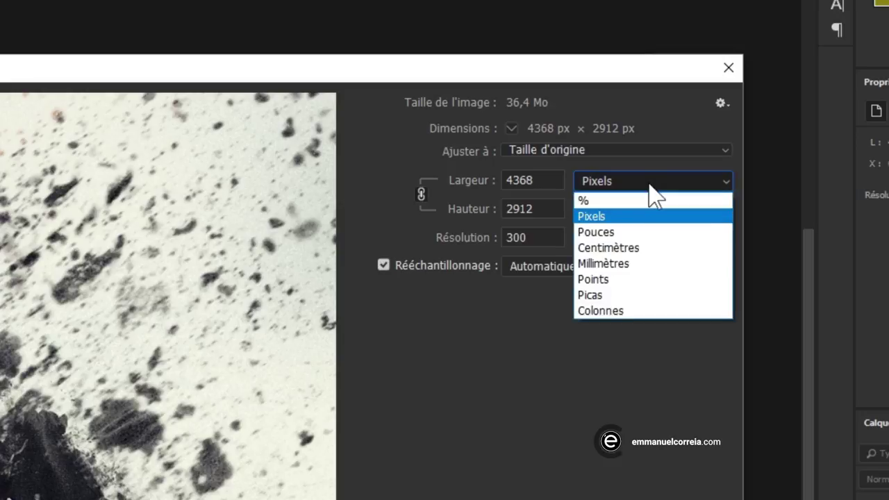
click(625, 248)
click(546, 207)
click(539, 180)
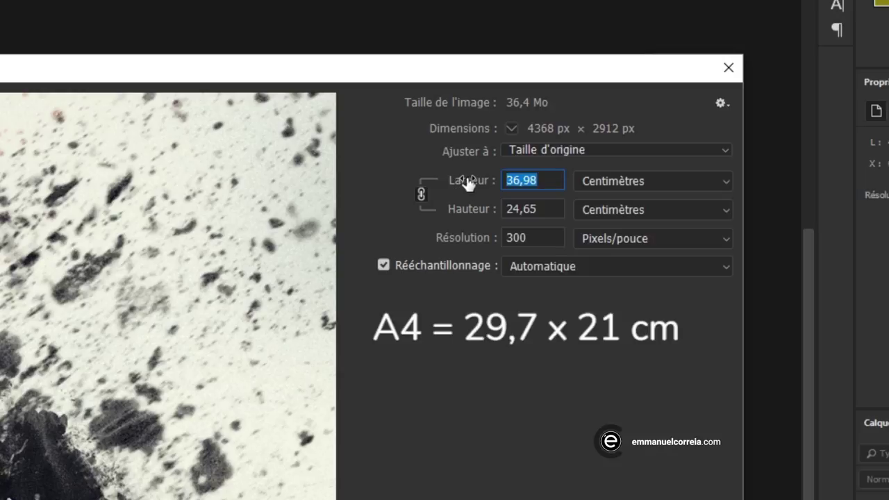
text(30)
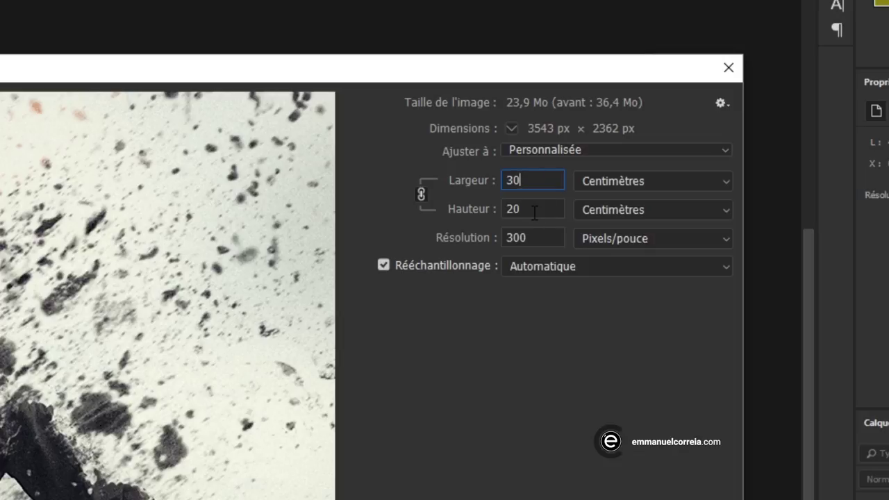
- Set Hauteur to 21 cm, giving 31.5 × 21 cm and 3720 × 2480 px
double_click(535, 210)
text(21)
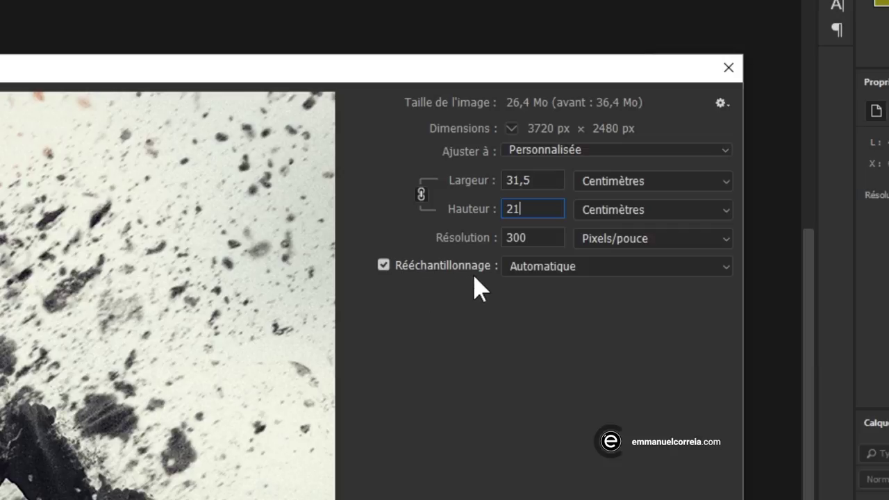
- Set Largeur to 42 cm (4961 × 3307 px) and pan the preview to the man's face
click(525, 185)
double_click(526, 186)
text(4)
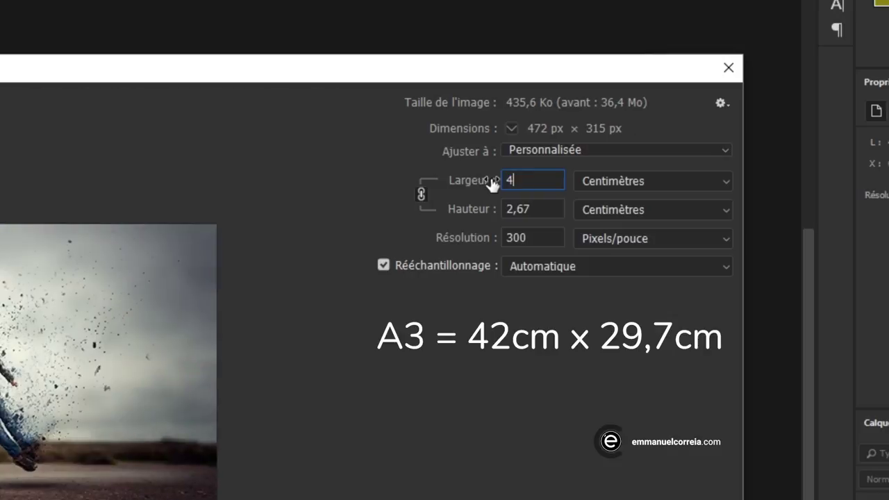
text(2)
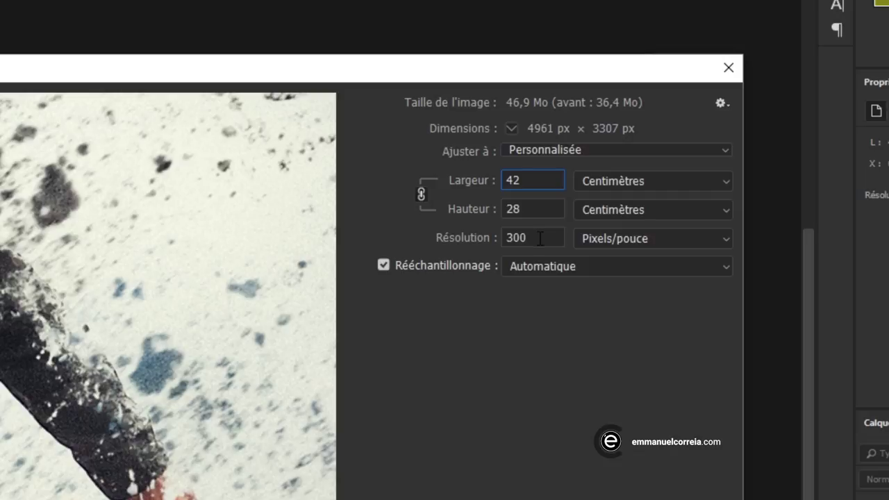
mouse_move(326, 275)
mouse_down()
mouse_move(311, 326)
mouse_move(400, 385)
mouse_up()
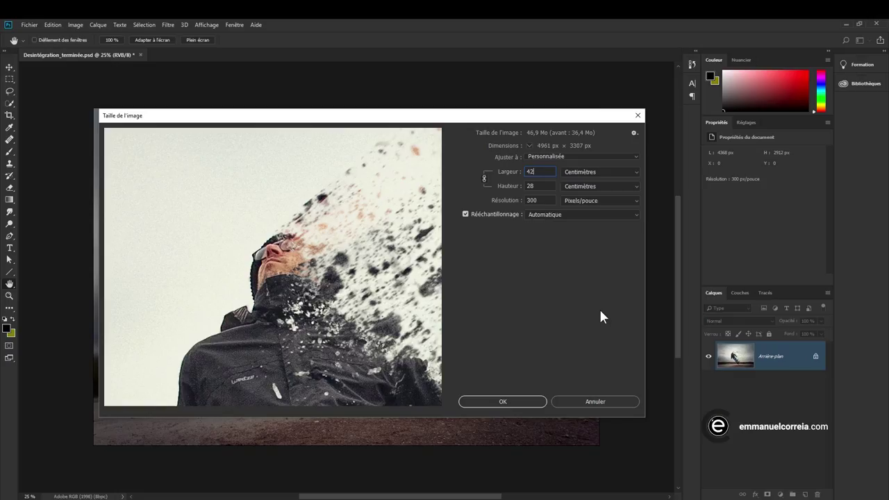
- Pan the preview onto the man's face and the disintegrating particles
mouse_move(331, 274)
mouse_down()
mouse_move(324, 291)
mouse_move(316, 256)
mouse_up()
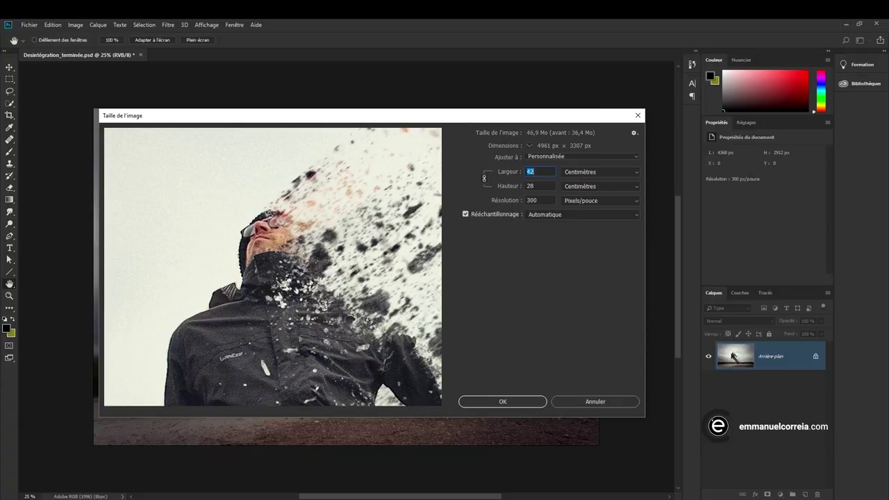
- Set Largeur to 84 cm (9921 × 6614 px, 187,7 Mo) and pan the preview to inspect detail
text(84)
mouse_move(282, 216)
mouse_down()
mouse_move(279, 274)
mouse_move(305, 327)
mouse_up()
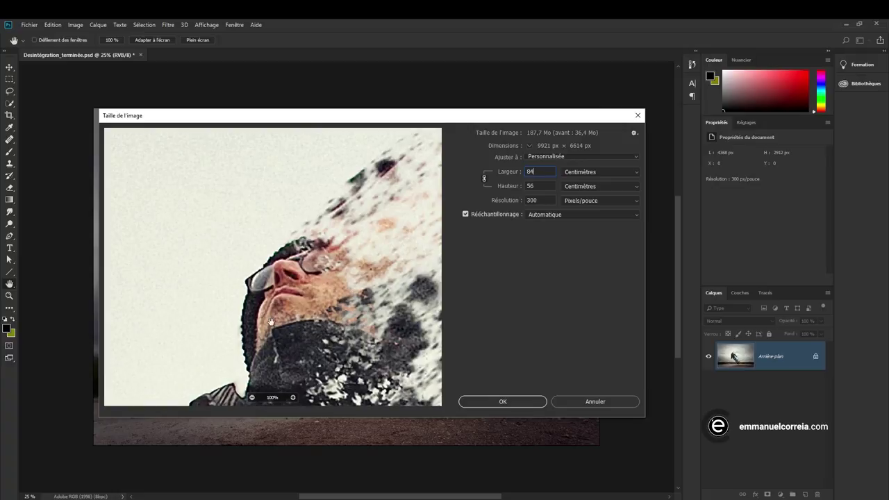
mouse_move(290, 310)
mouse_down()
mouse_move(291, 240)
mouse_move(264, 175)
mouse_up()
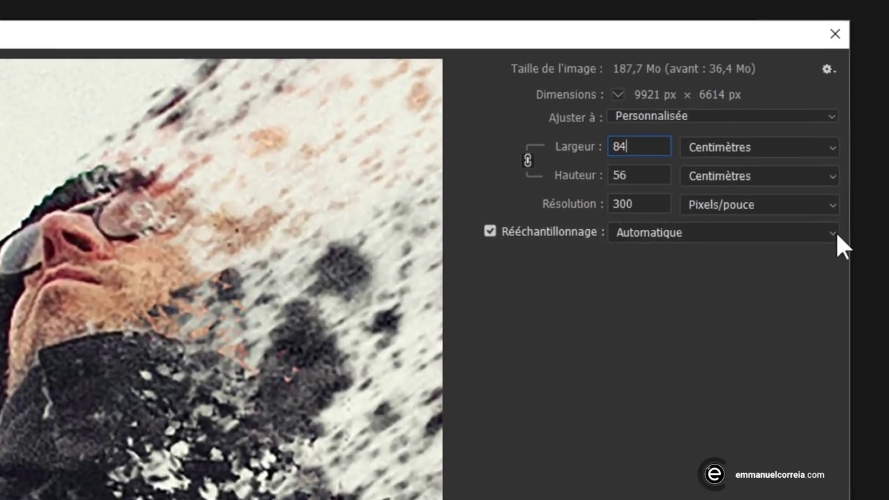
- Resample with Conserver les détails (agrandissement) and raise Réduction du bruit to 100%
click(838, 236)
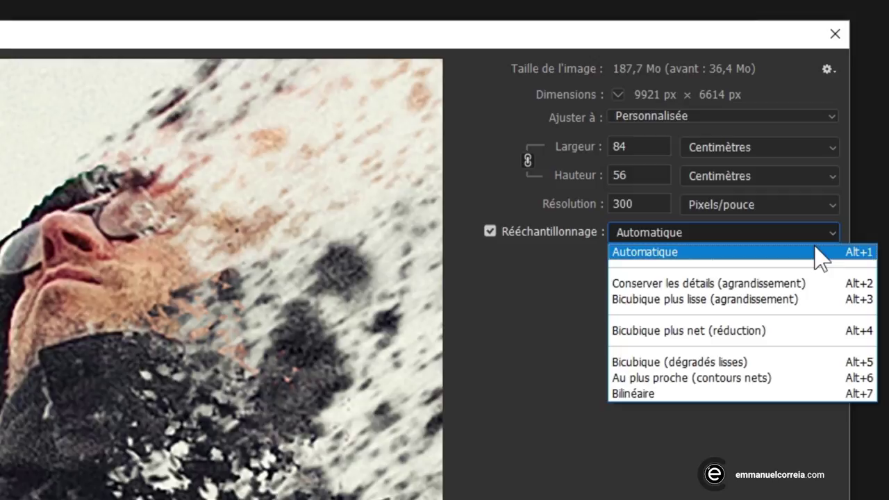
click(772, 289)
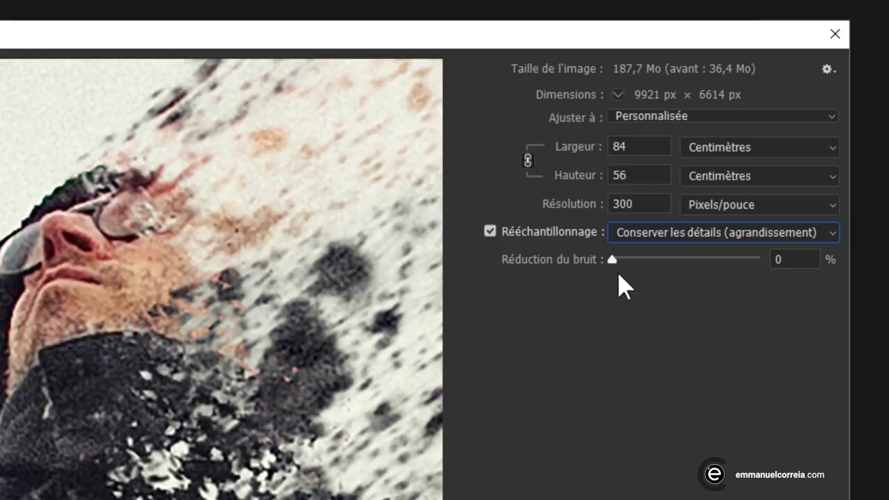
drag(612, 260, 659, 259)
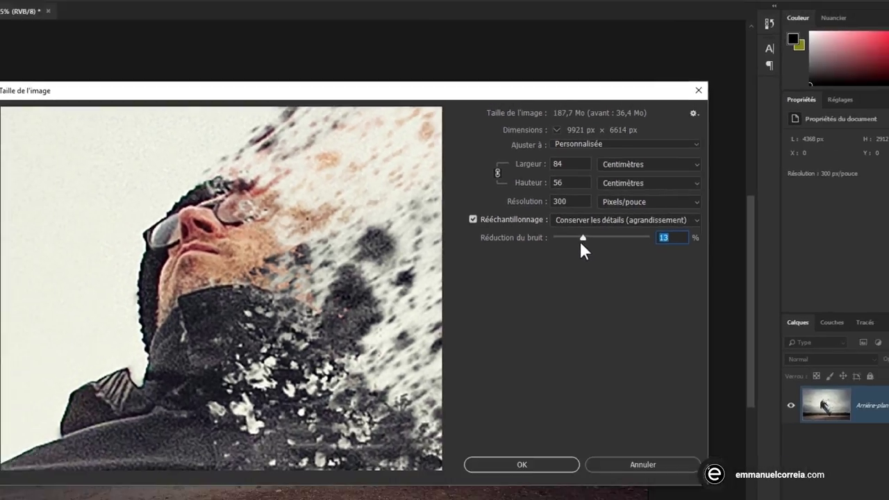
mouse_move(634, 256)
mouse_down()
mouse_move(562, 229)
mouse_move(584, 228)
mouse_up()
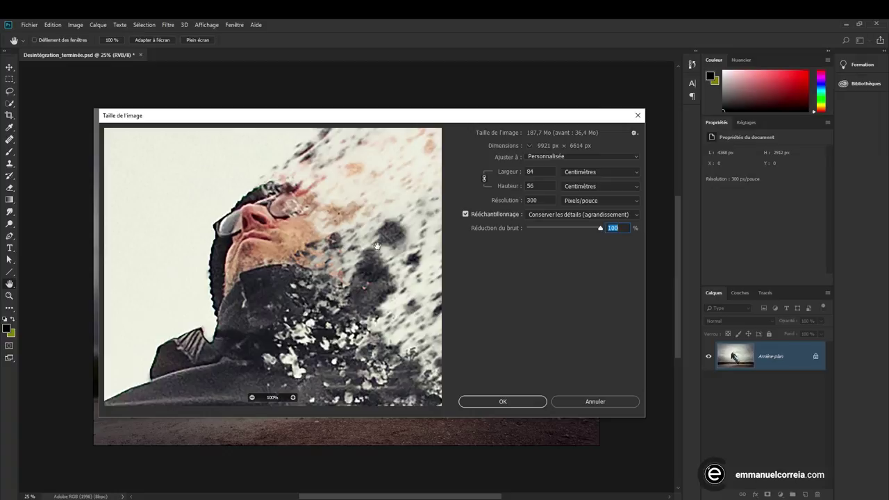
mouse_move(284, 278)
mouse_down()
mouse_move(304, 222)
mouse_move(258, 296)
mouse_up()
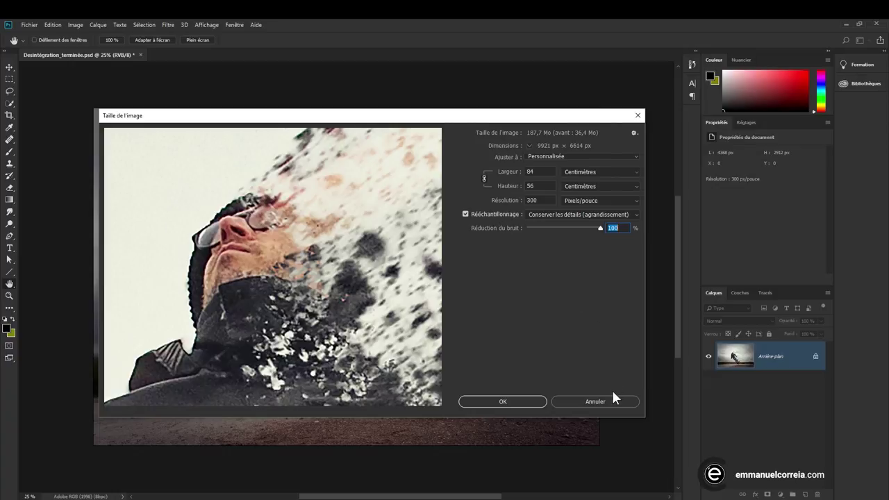
- Reset, turn resampling off and set 150 ppi in centimetres, giving 73,96 × 49,31 cm at 4368 × 2912 px
alt+click(608, 399)
click(479, 215)
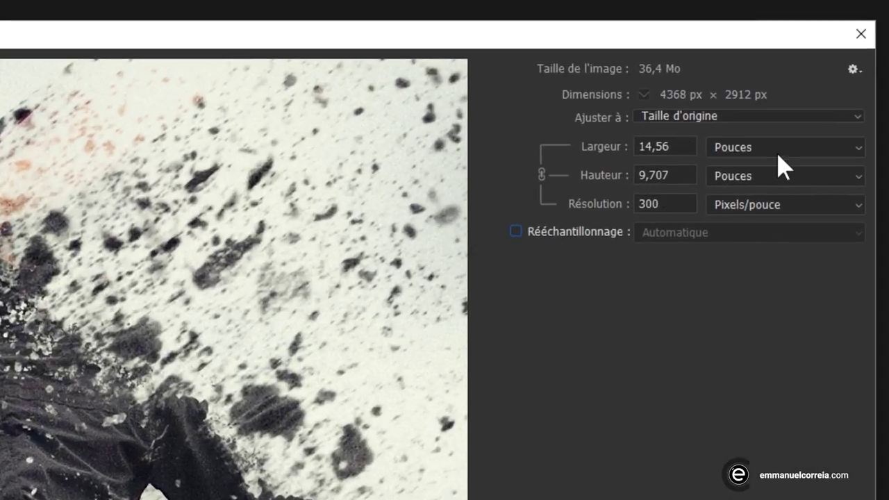
click(782, 149)
click(757, 214)
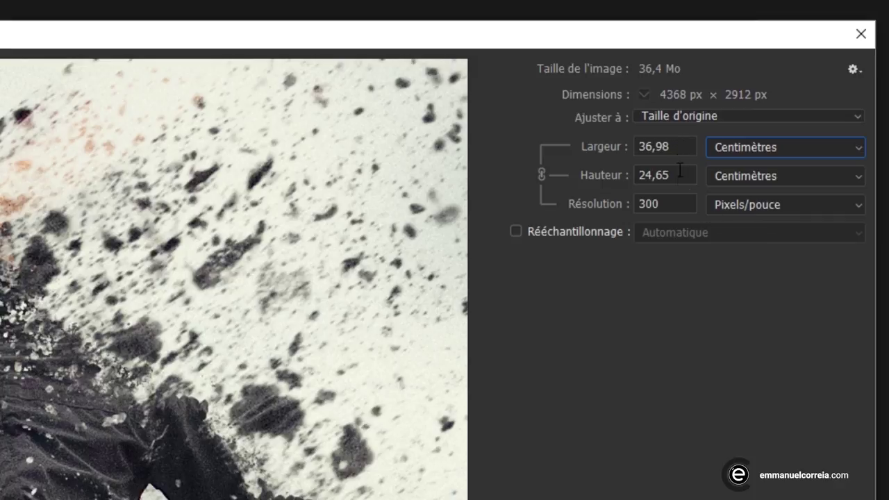
double_click(668, 205)
text(150)
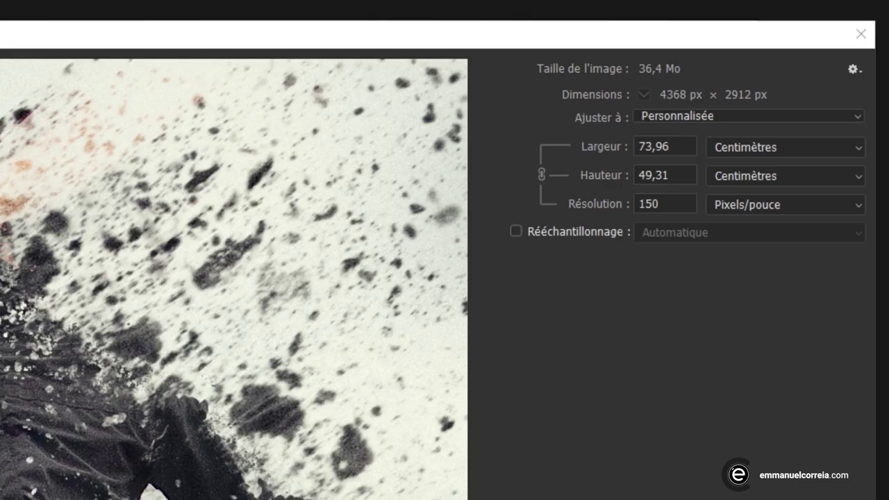
double_click(650, 203)
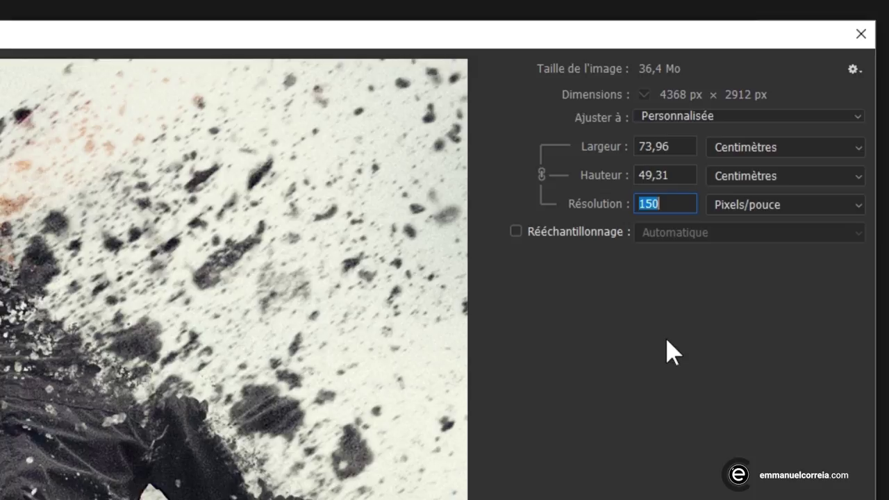
- Turn resampling back on, switch units to Pixels and enter width 1200 for 1200 × 800 px
key(alt+r)
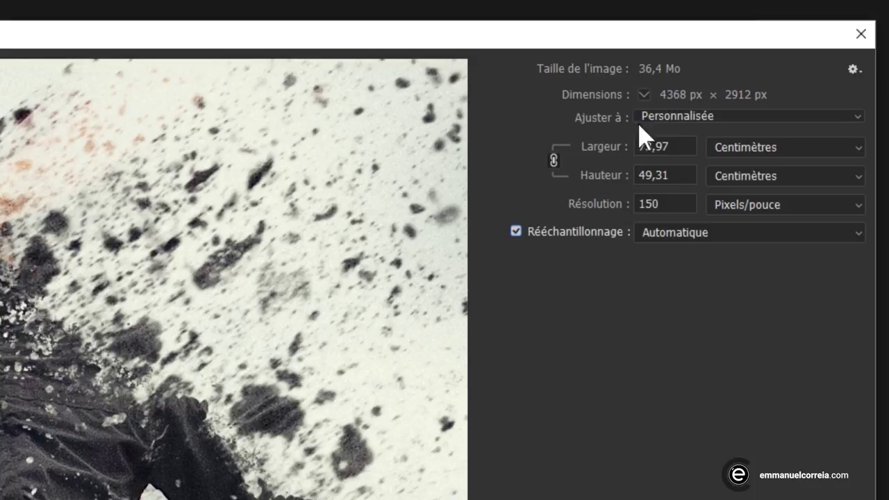
click(588, 232)
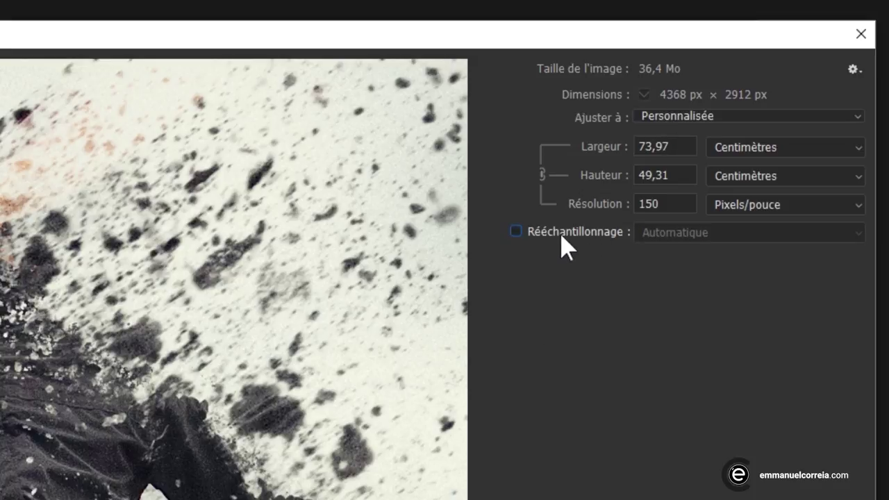
click(562, 238)
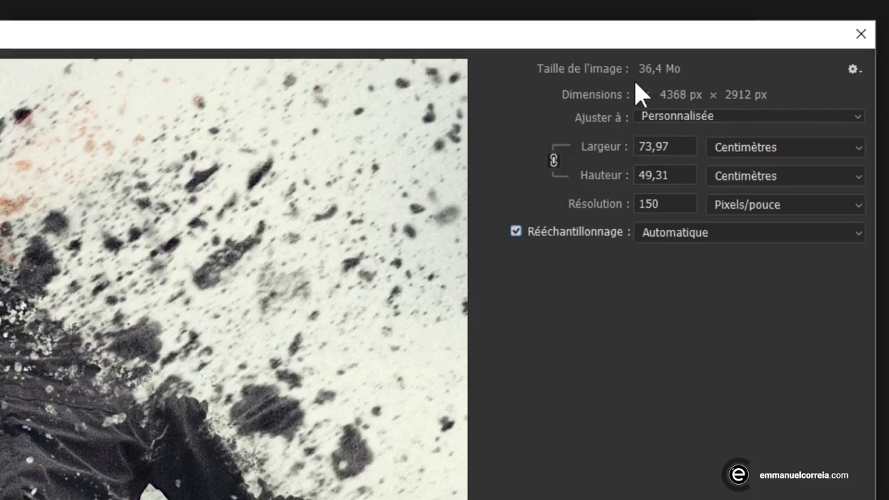
click(610, 206)
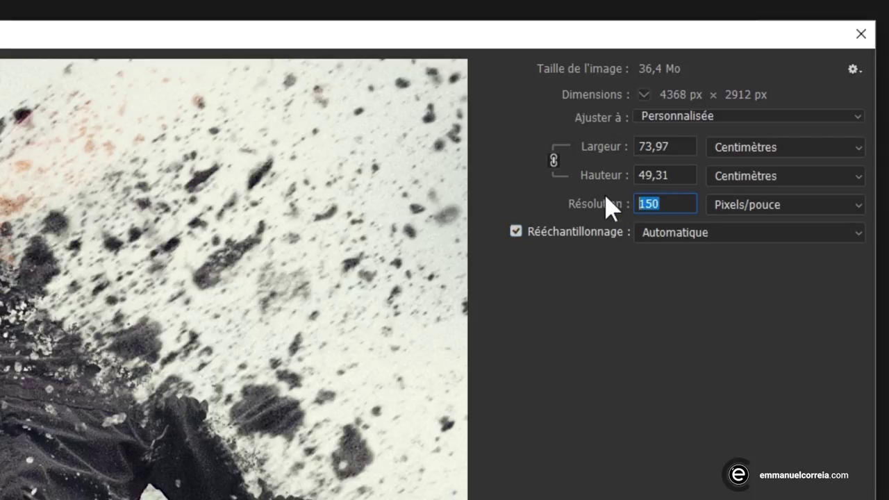
click(756, 147)
click(749, 182)
double_click(671, 147)
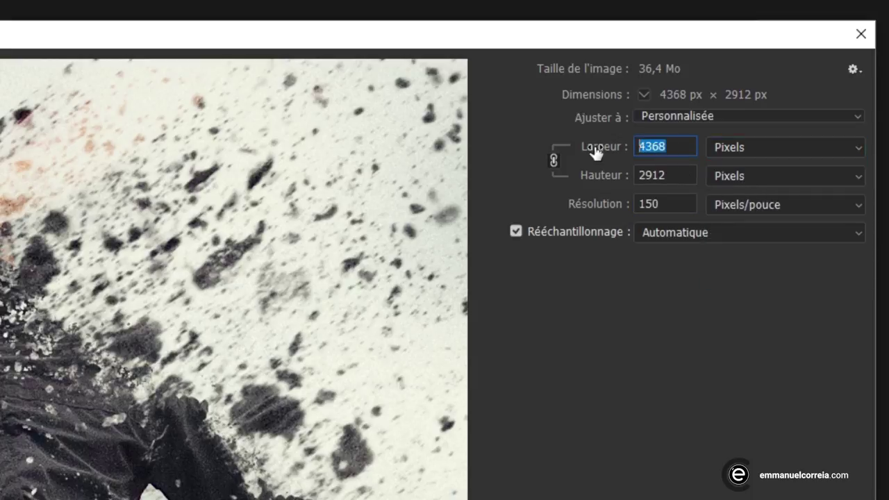
text(1200)
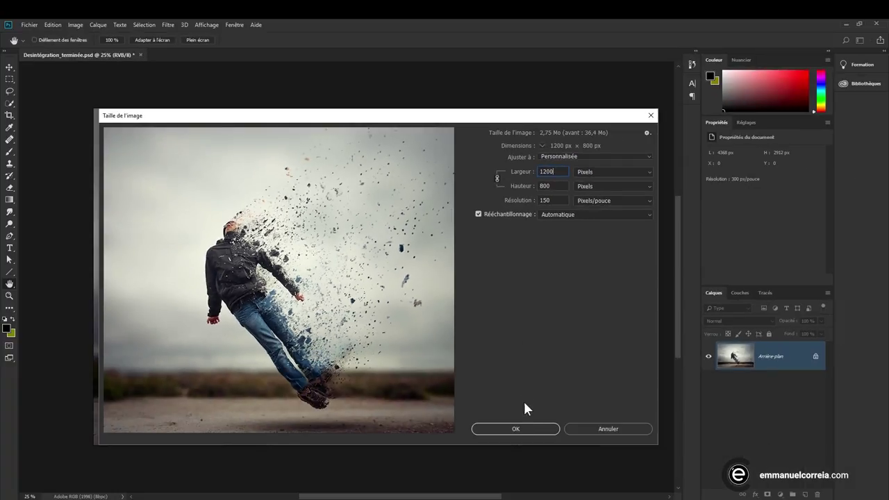
- Confirm the Image Size dialog to resize the photo to 1200 × 800 px
click(516, 429)
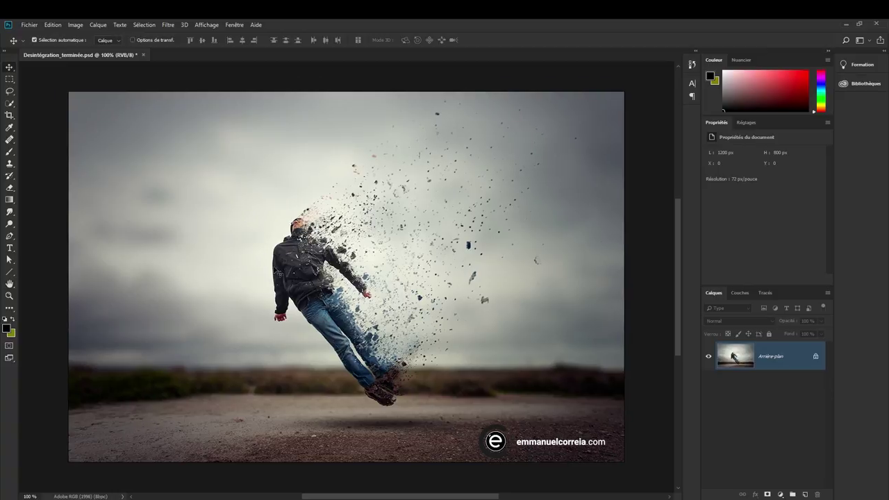
click(75, 24)
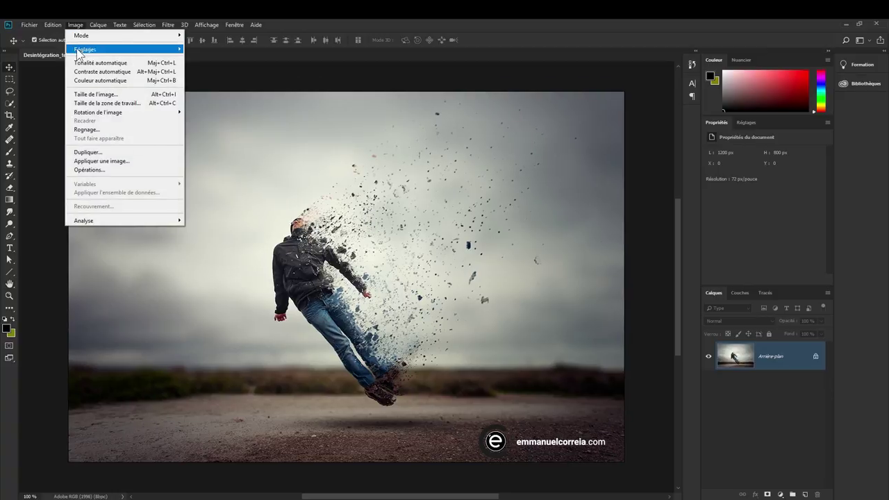
- Reopen Taille de l'image, view the 1200 × 800 px size in Pixels, then turn resampling off
click(89, 95)
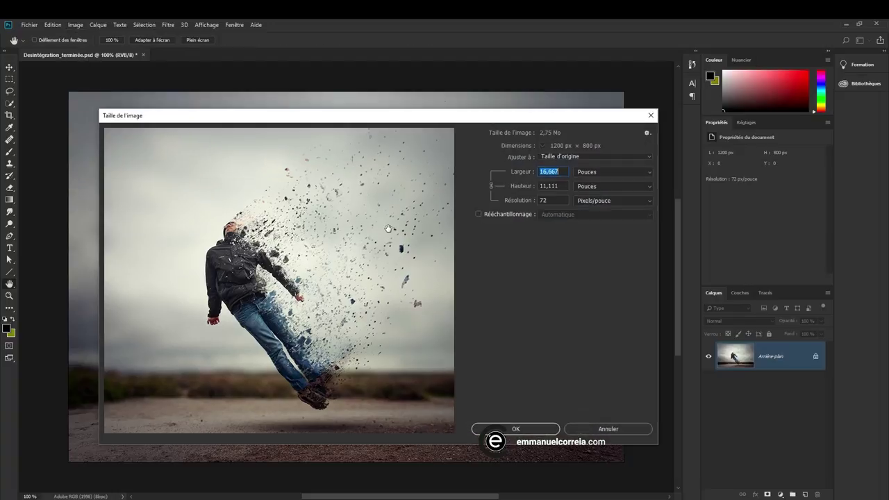
click(478, 215)
click(614, 172)
click(604, 163)
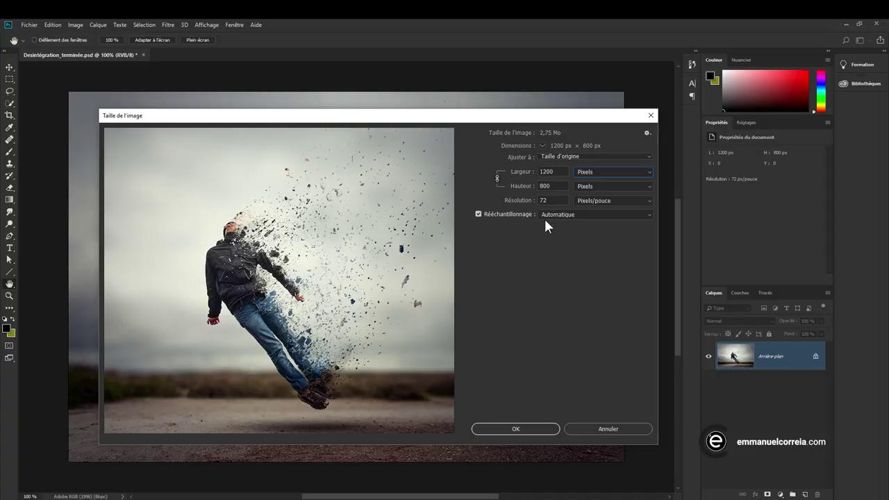
click(554, 171)
click(478, 215)
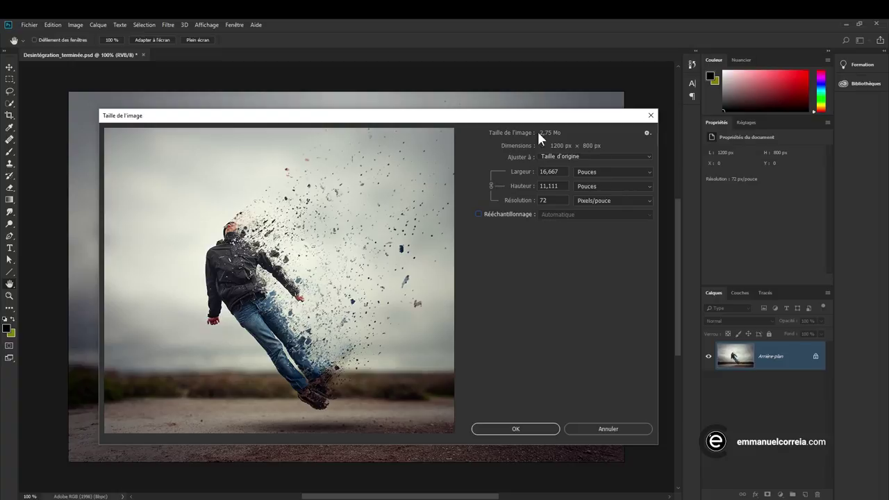
- Enter 300 as the resolution before showing the calcul.psd file-size sheet
text(300)
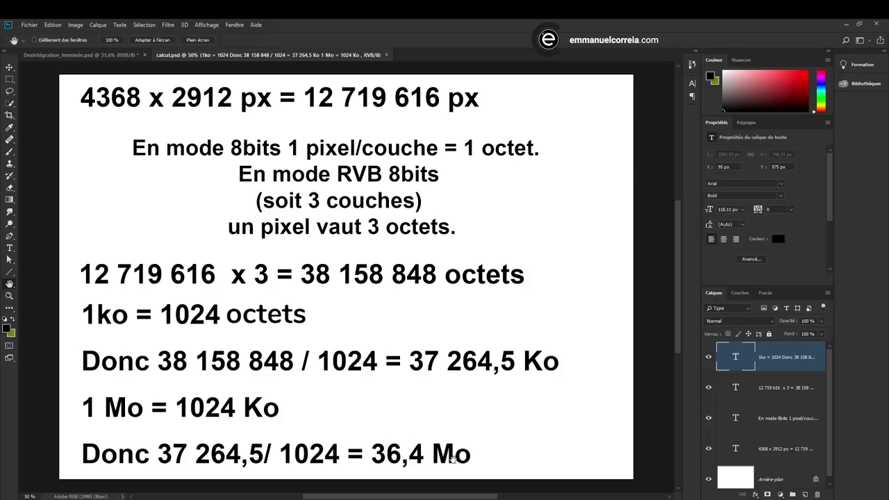
- Return to Desintegration_terminee.psd and open Image > Taille de l'image, showing 4368 × 2912 px and 36,4 Mo
click(93, 53)
click(75, 24)
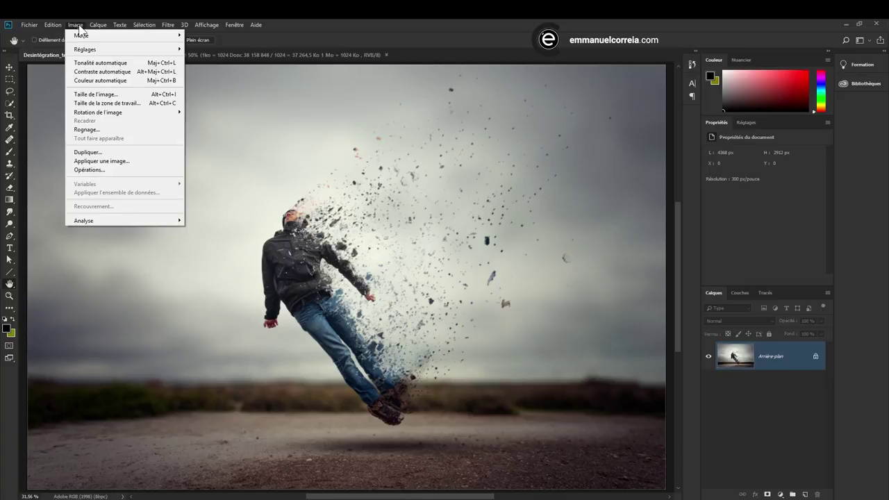
click(91, 97)
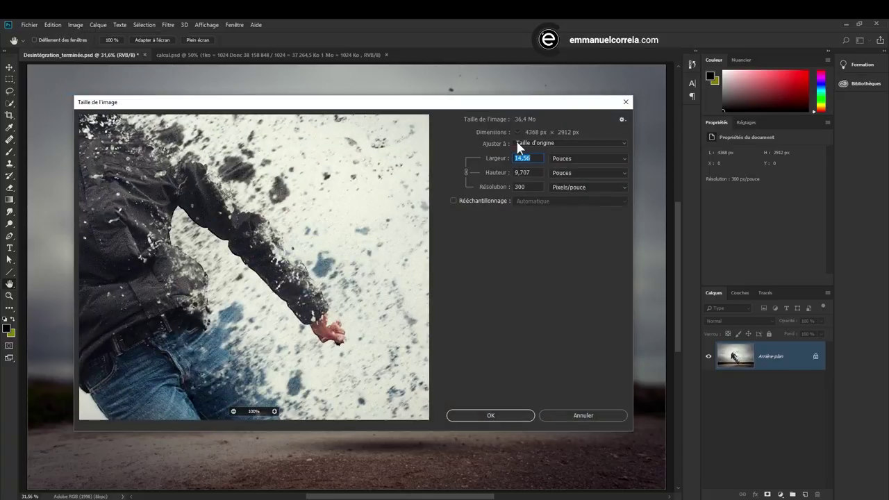